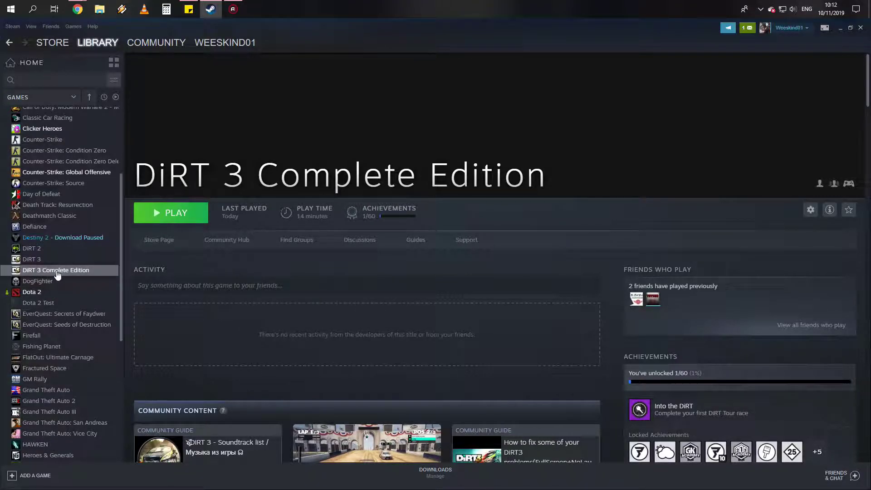
scroll(314, 387, "down", 5)
scroll(333, 368, "down", 5)
scroll(333, 367, "down", 5)
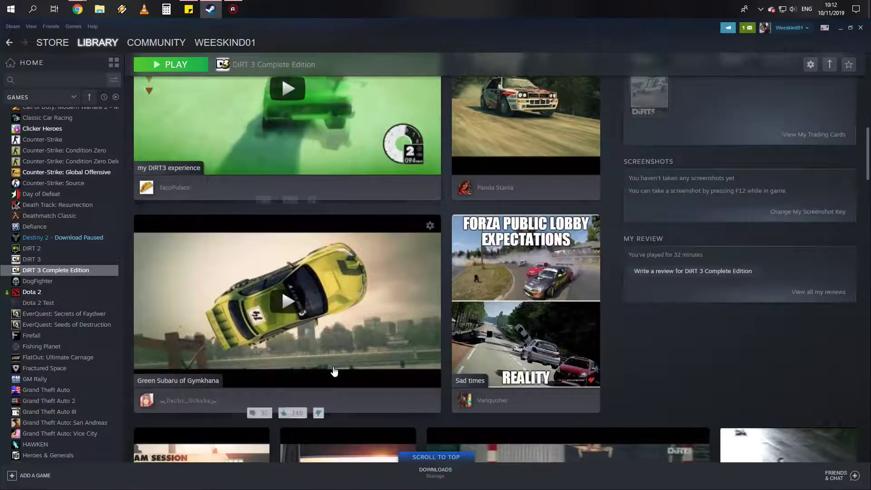
scroll(333, 367, "down", 3)
scroll(334, 372, "down", 5)
scroll(334, 372, "down", 5)
scroll(334, 372, "down", 5)
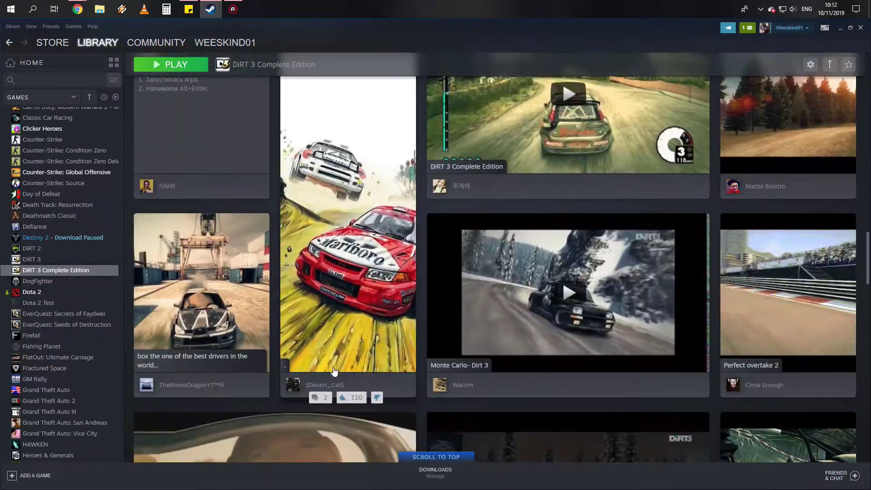
scroll(333, 372, "down", 5)
scroll(334, 372, "down", 5)
scroll(333, 372, "down", 5)
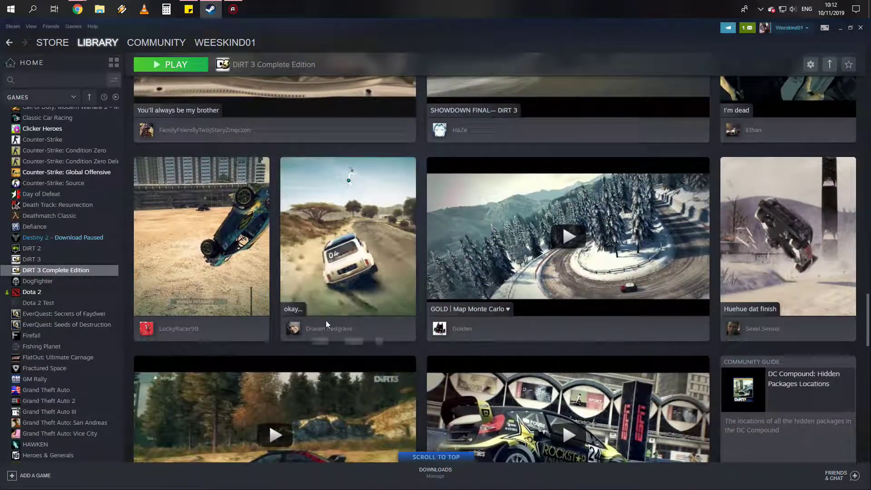
scroll(326, 320, "down", 4)
scroll(326, 318, "down", 5)
scroll(326, 318, "down", 5)
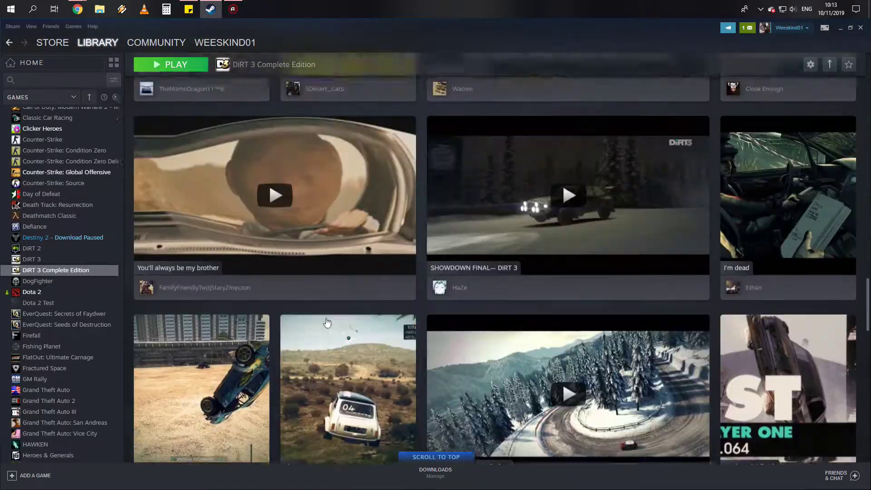
scroll(326, 319, "down", 5)
scroll(326, 322, "up", 5)
scroll(325, 322, "up", 5)
scroll(326, 322, "up", 5)
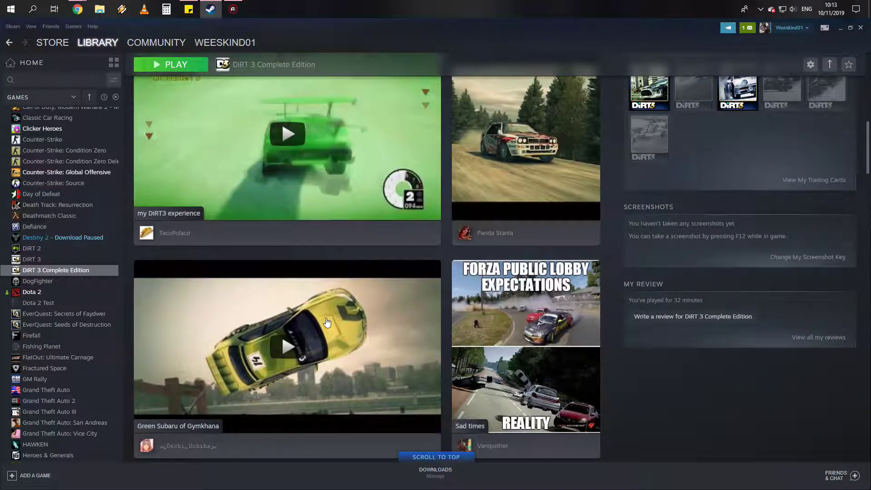
scroll(326, 322, "up", 4)
scroll(326, 322, "down", 3)
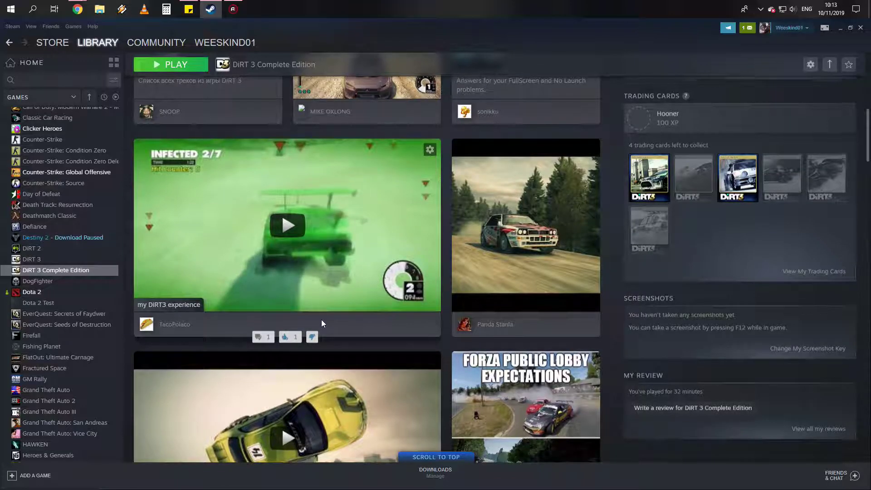
scroll(322, 319, "up", 4)
scroll(322, 319, "up", 4)
scroll(322, 319, "up", 4)
scroll(322, 324, "up", 3)
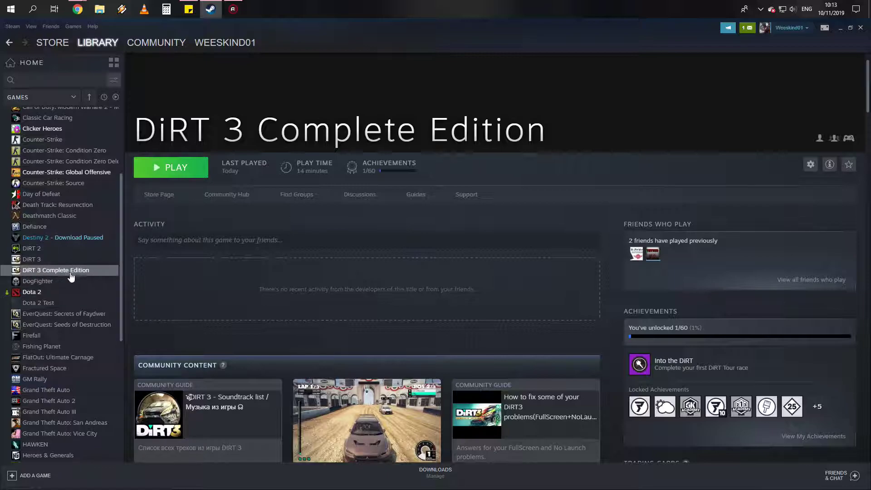
scroll(168, 272, "up", 2)
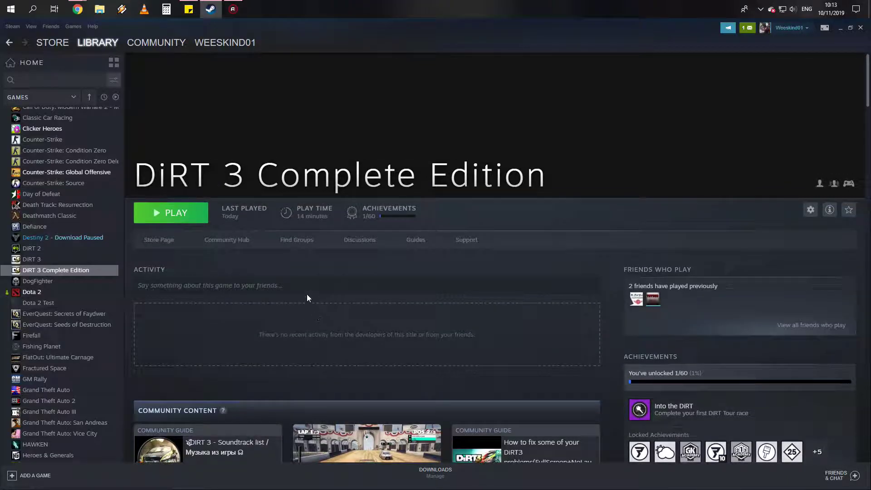
scroll(292, 303, "down", 3)
scroll(292, 302, "down", 4)
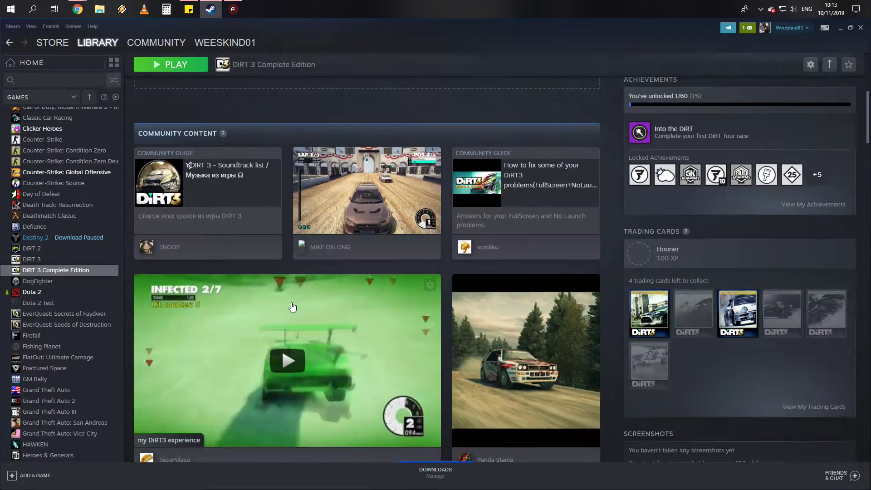
scroll(291, 303, "down", 2)
scroll(291, 303, "up", 2)
scroll(292, 301, "up", 5)
scroll(296, 305, "up", 3)
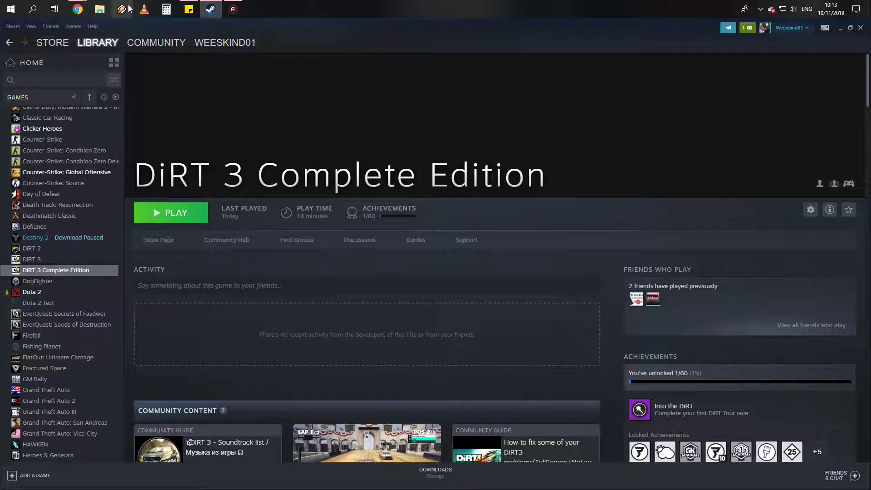
mouse_move(78, 9)
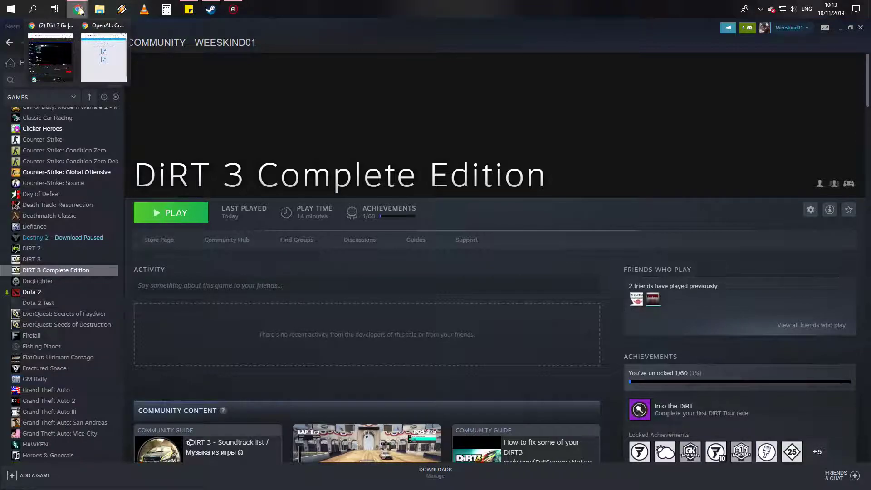
Download the 'OpenAL 1.1 Windows Installer (zip)' from openal.org/downloads in Chrome
left_click(103, 58)
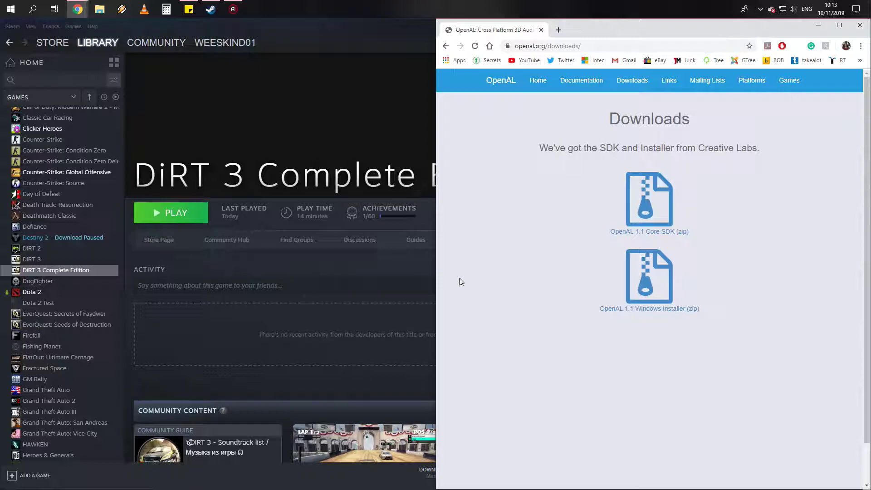
left_click(516, 46)
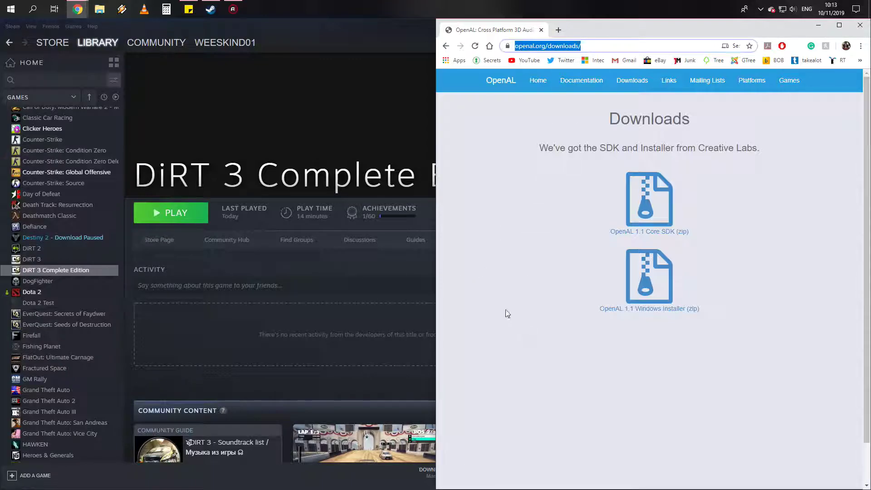
left_click(643, 283)
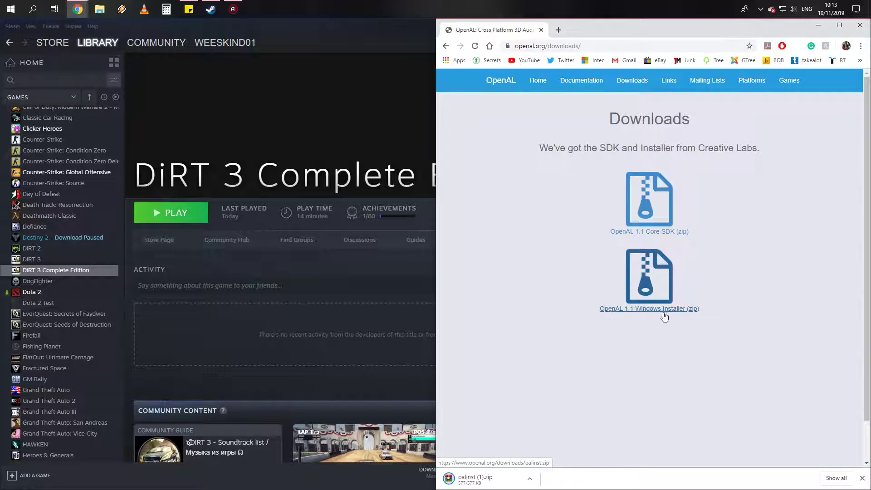
Run oalinst.exe from the downloaded zip, approving UAC and the license until installation completes
left_click(477, 478)
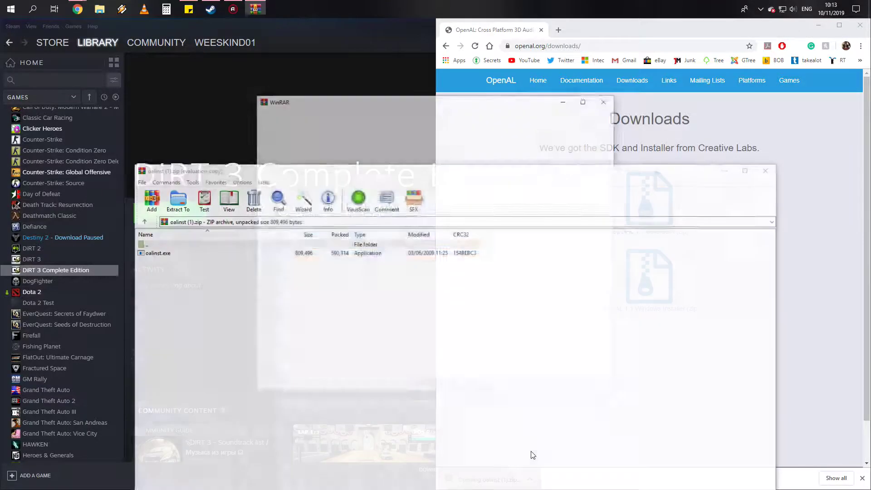
left_click(607, 99)
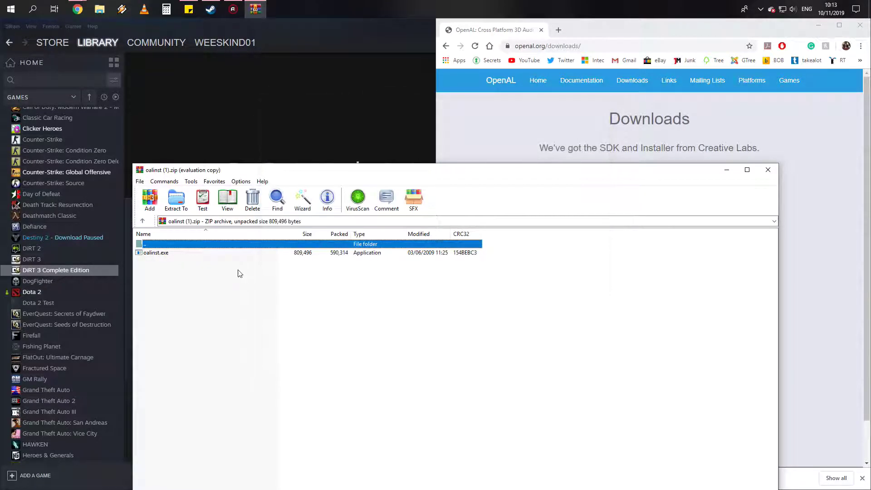
double_click(155, 253)
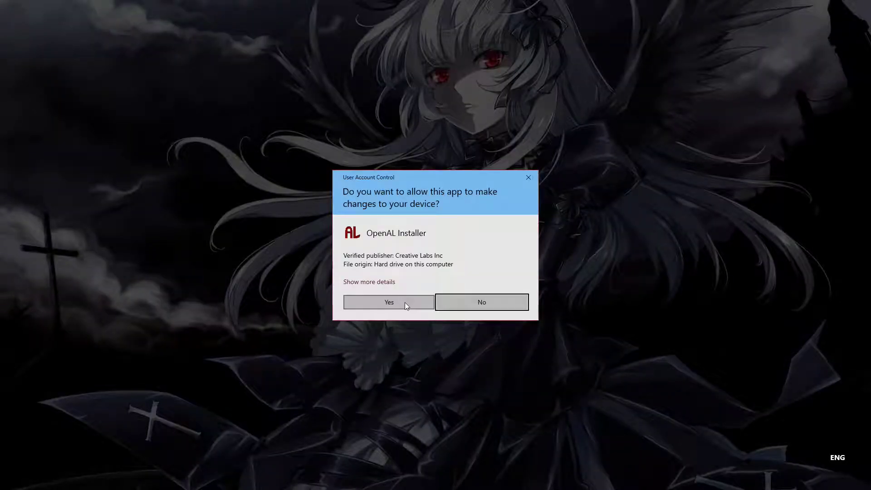
left_click(367, 361)
left_click(257, 199)
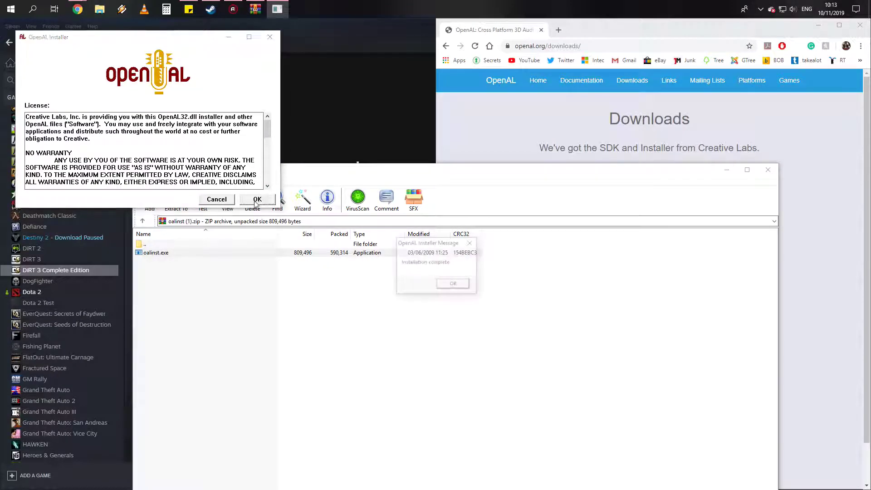
left_click(454, 285)
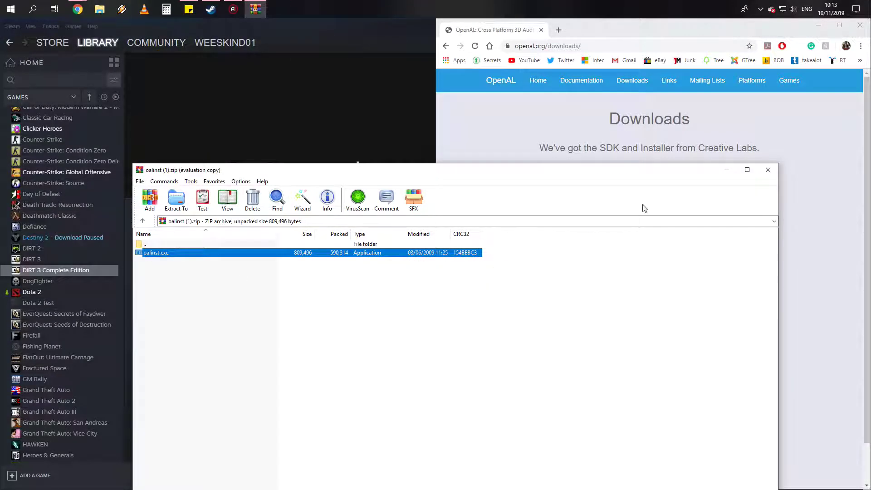
Close WinRAR and start DiRT 3 Complete Edition from the Steam library
left_click(769, 170)
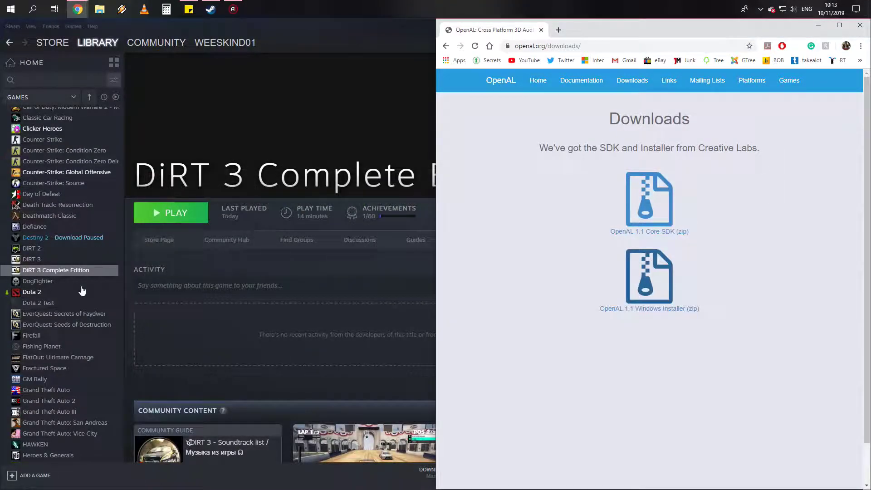
left_click(55, 271)
double_click(39, 272)
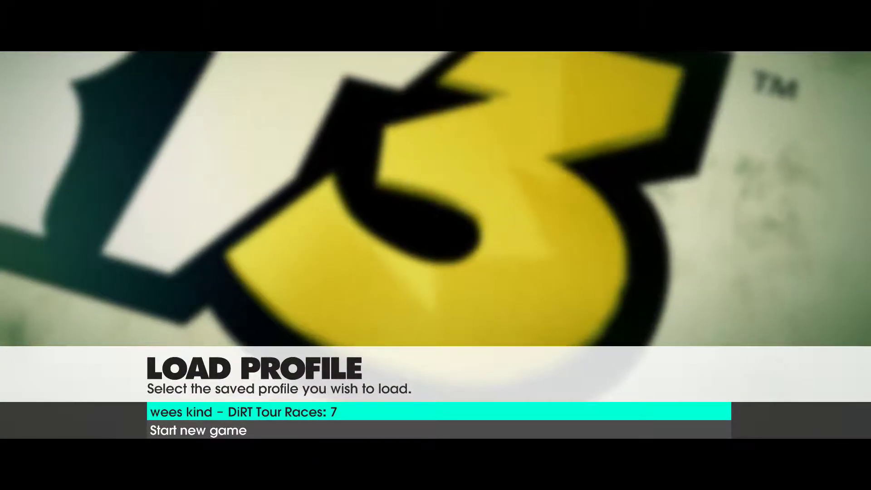
Load the saved profile from DiRT 3's Load Profile screen
key("Return")
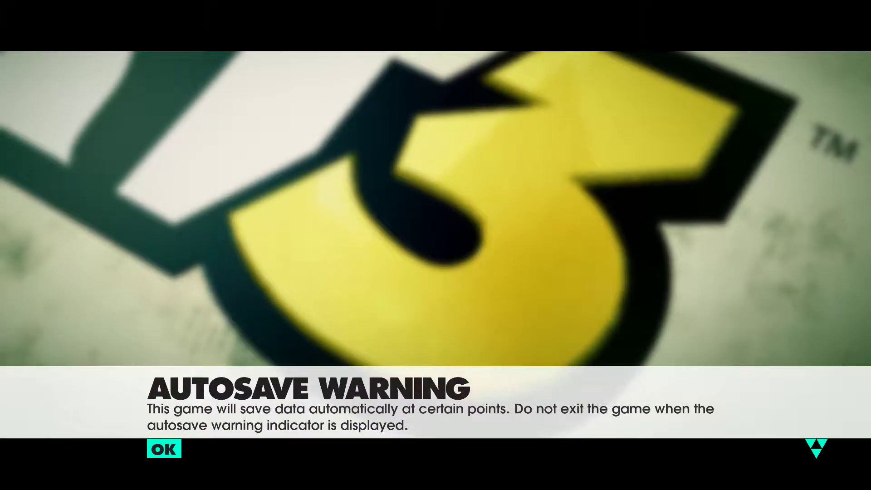